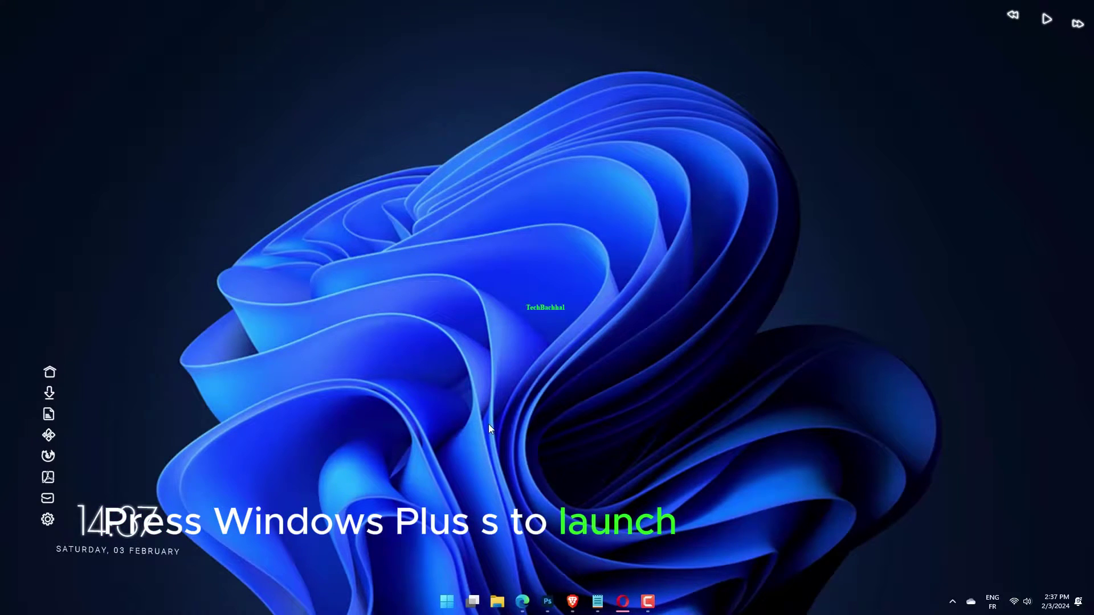
- Dismiss a desktop context menu and start a taskbar search for "device manager"
right_click(513, 335)
key("Escape")
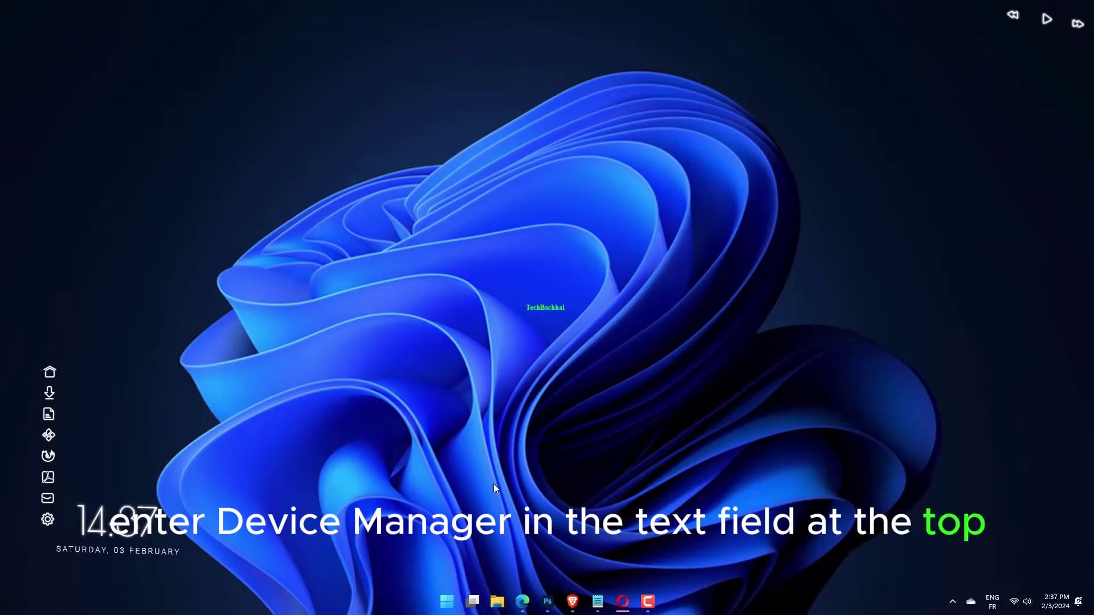
left_click(443, 601)
type("device manager")
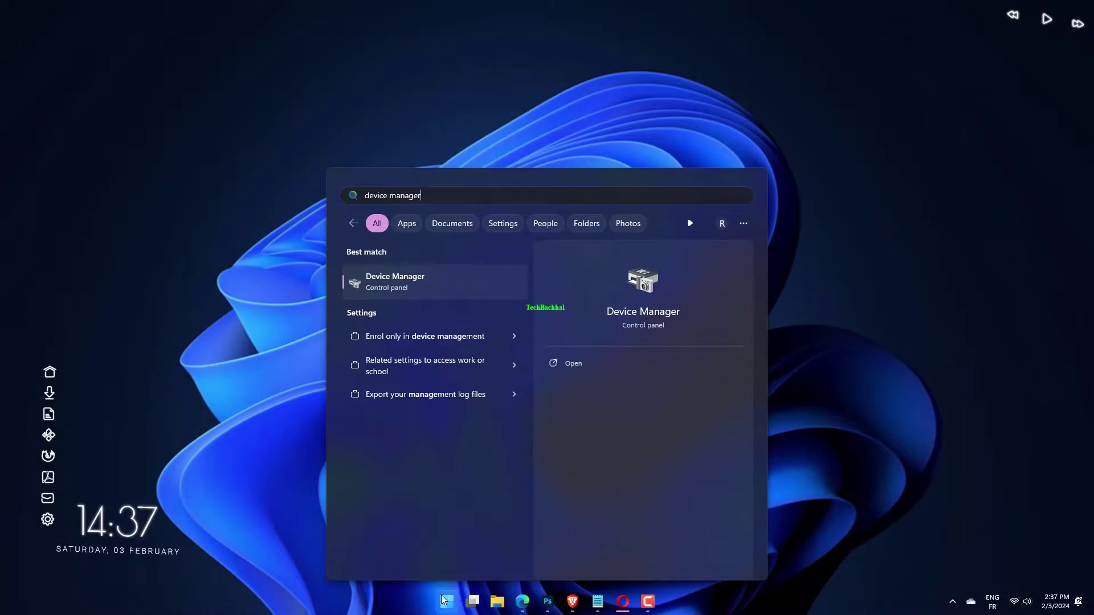
- Launch Device Manager, expand Sound, video and game controllers, and bring up actions for Intel(R) Display Audio
double_click(464, 287)
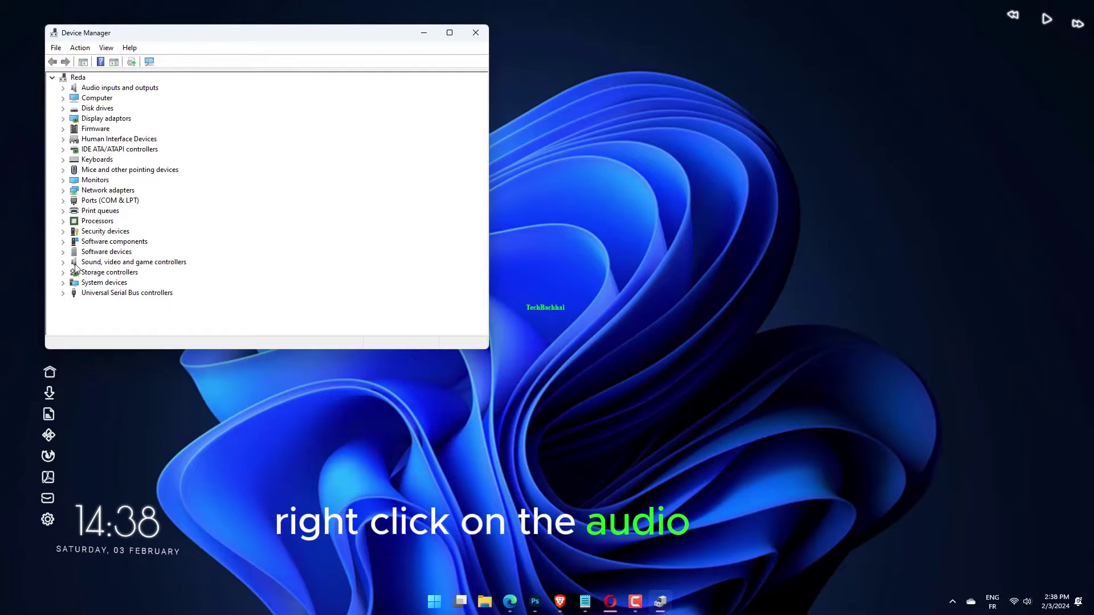
double_click(77, 263)
left_click(110, 273)
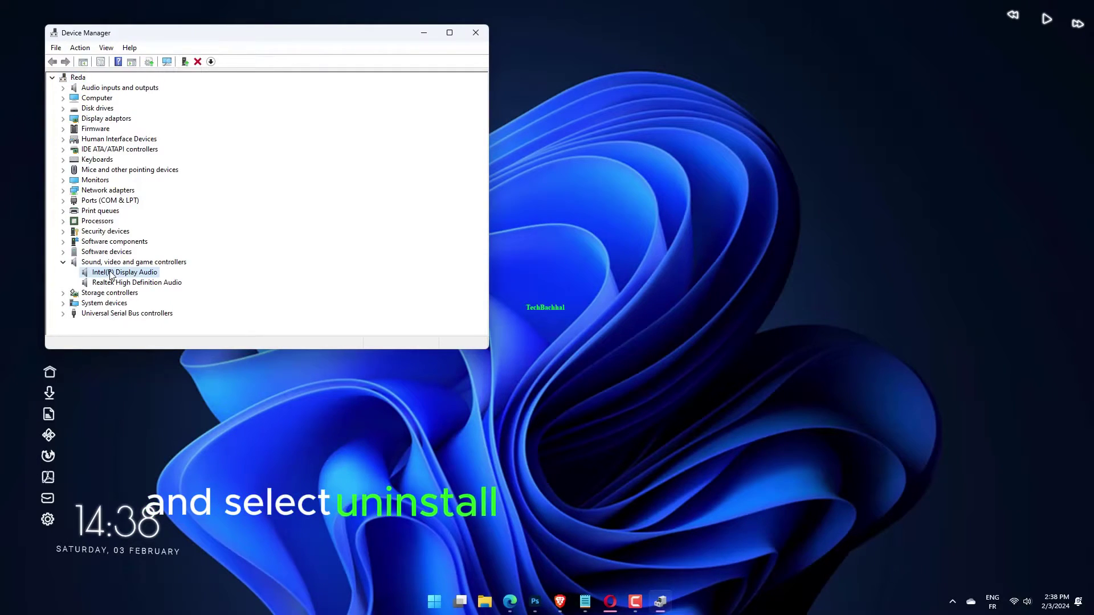
right_click(111, 273)
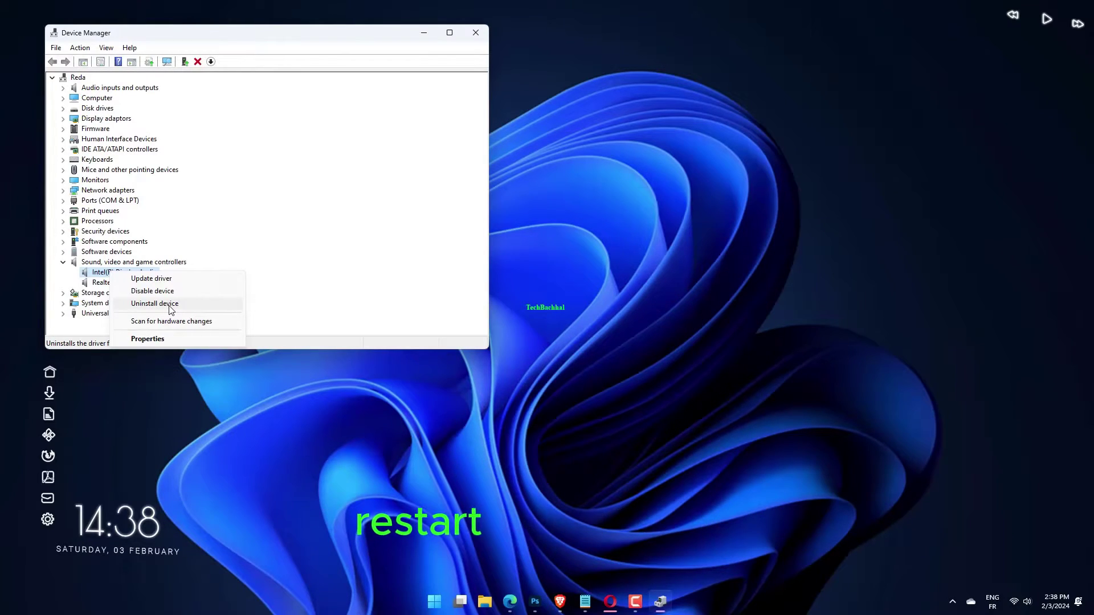
- Choose Uninstall device for Intel(R) Display Audio, cancel the confirmation, and close Device Manager
left_click(169, 310)
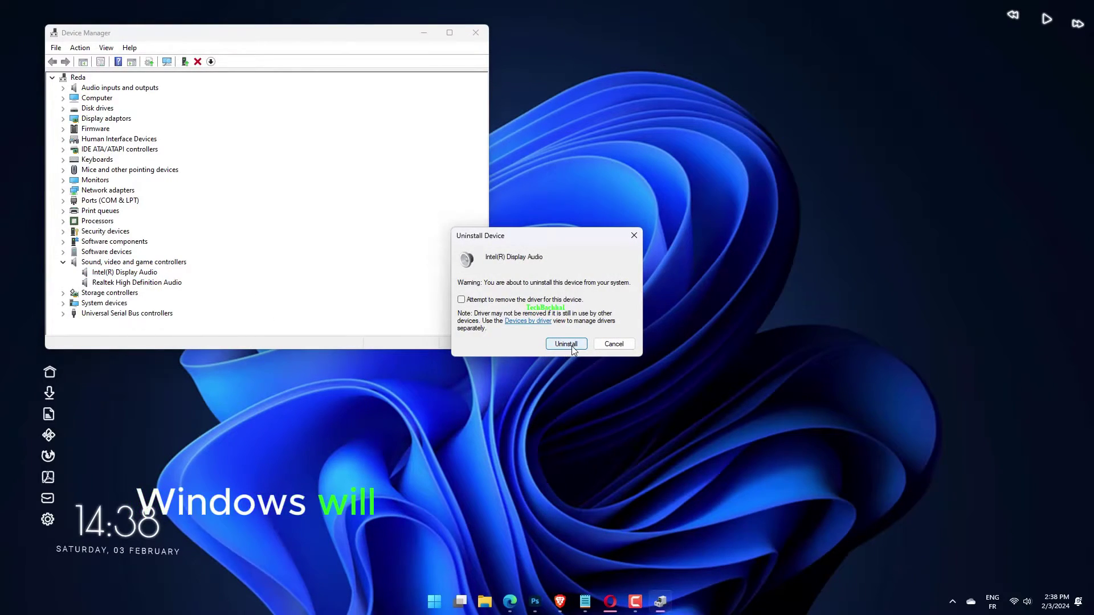
left_click(598, 347)
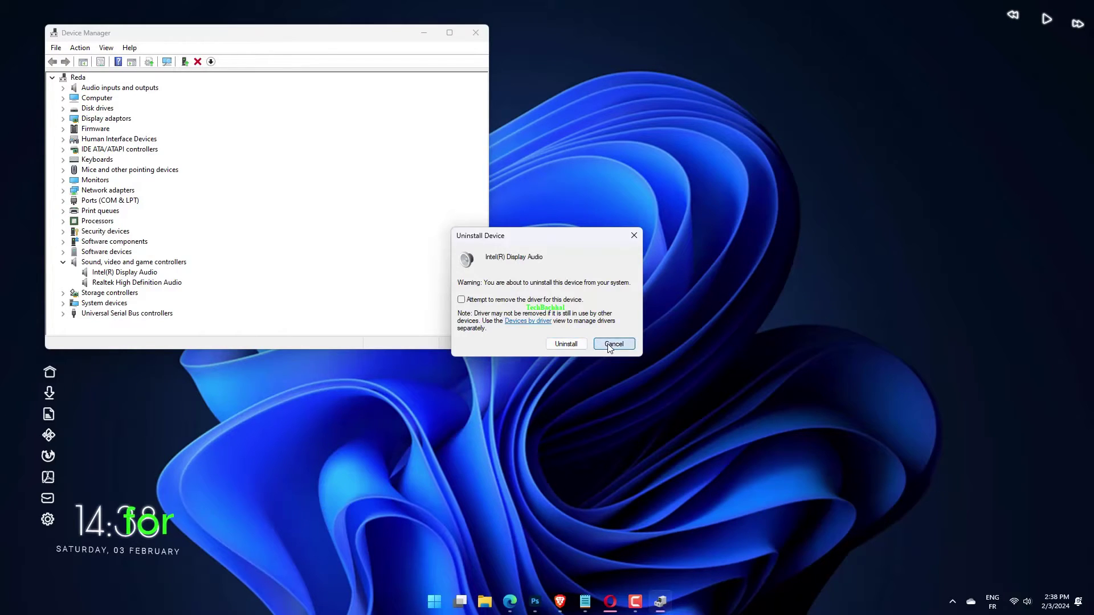
left_click(475, 31)
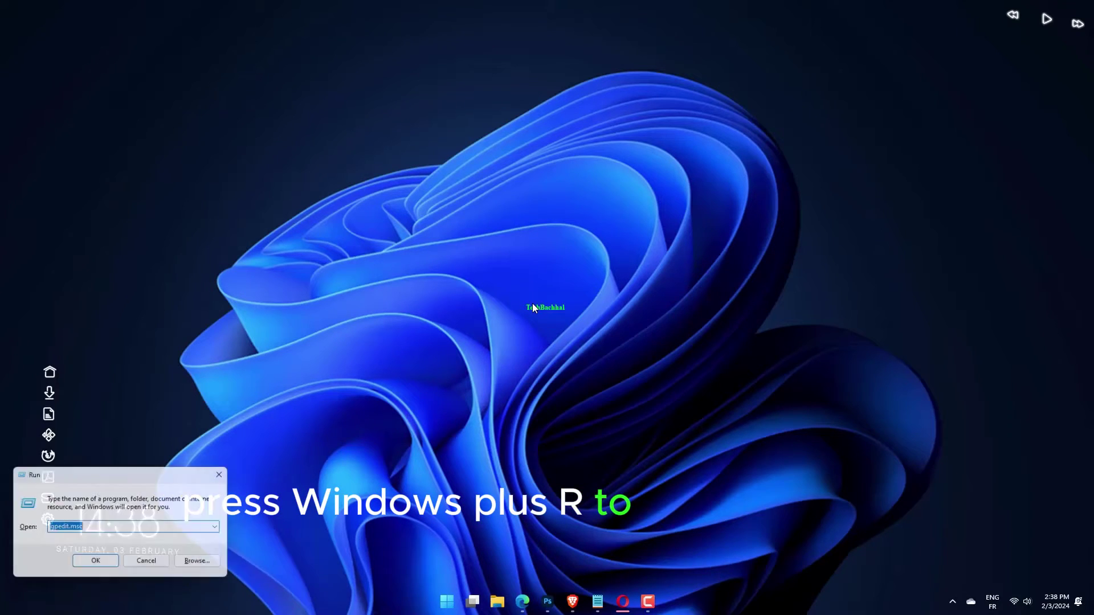
type("app")
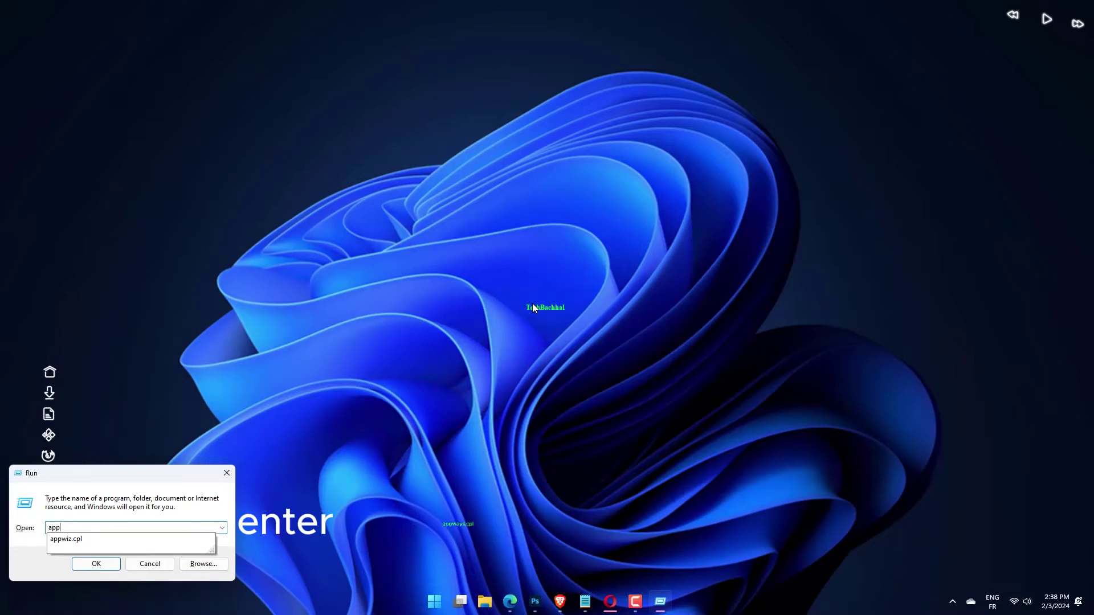
type("wiz.c")
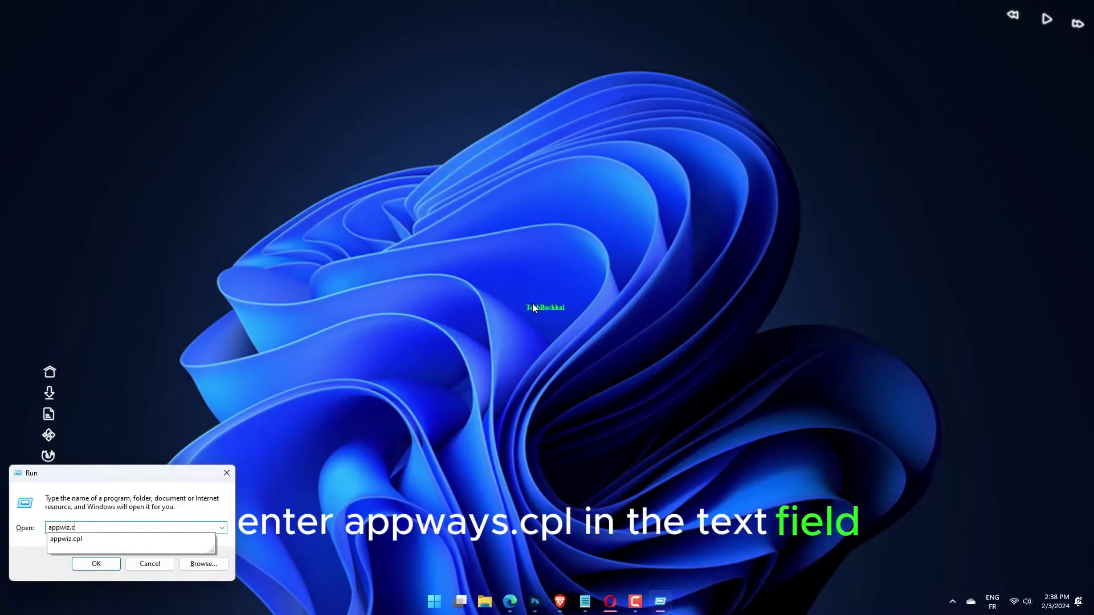
type("pl")
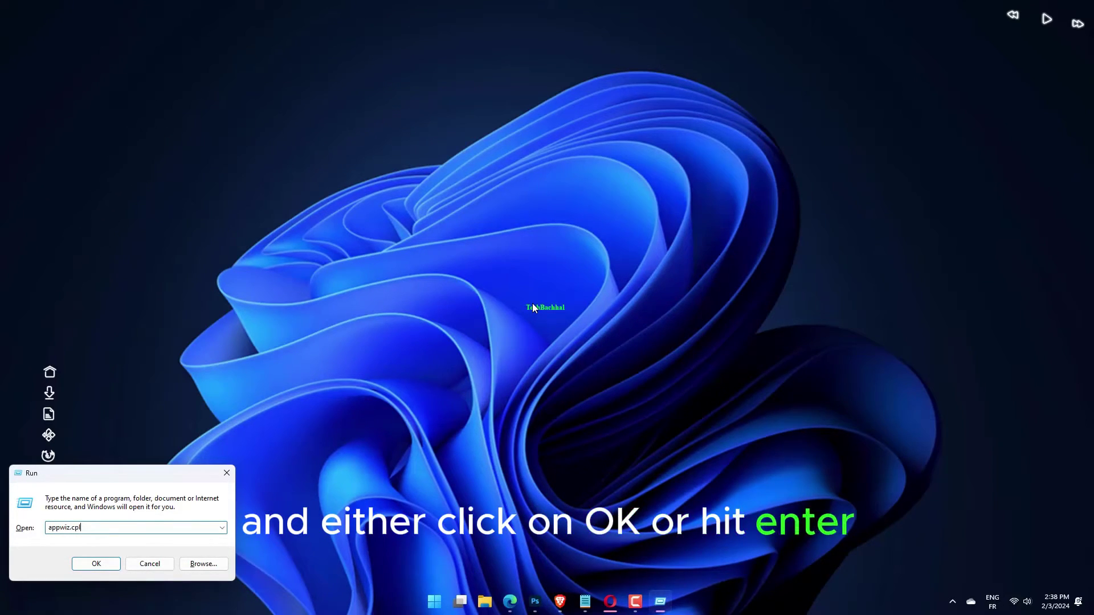
- Run appwiz.cpl to list installed programs and highlight Discord in Programs and Features
key("Return")
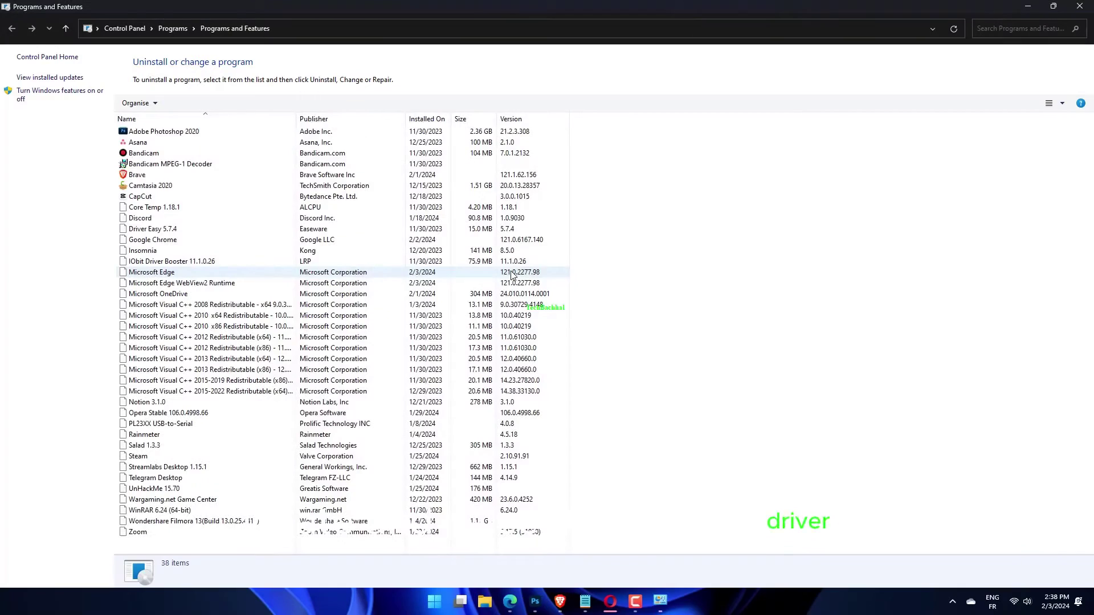
left_click(304, 217)
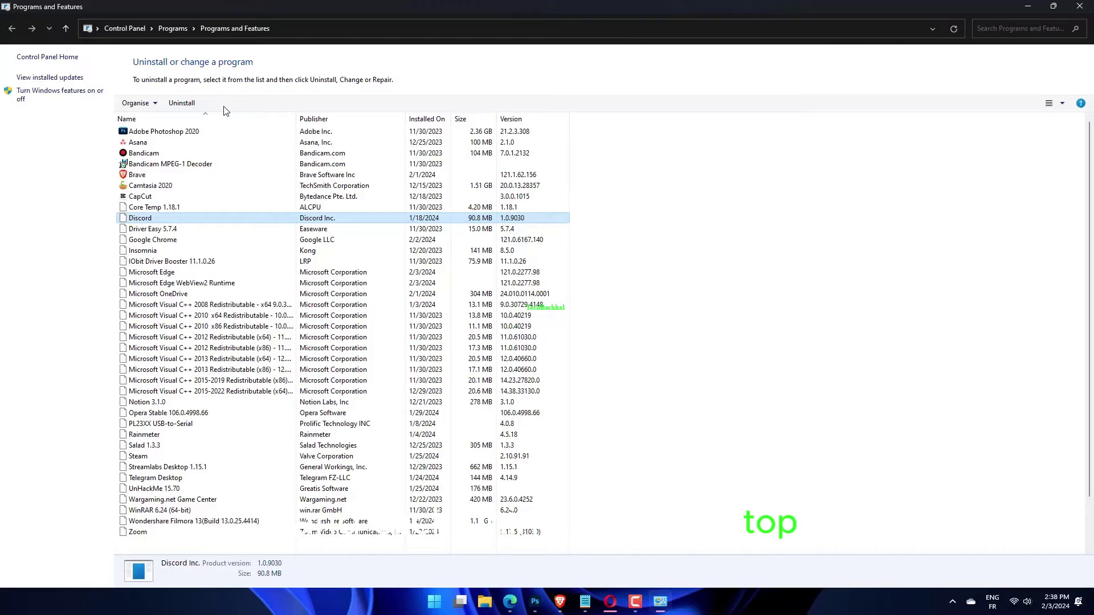